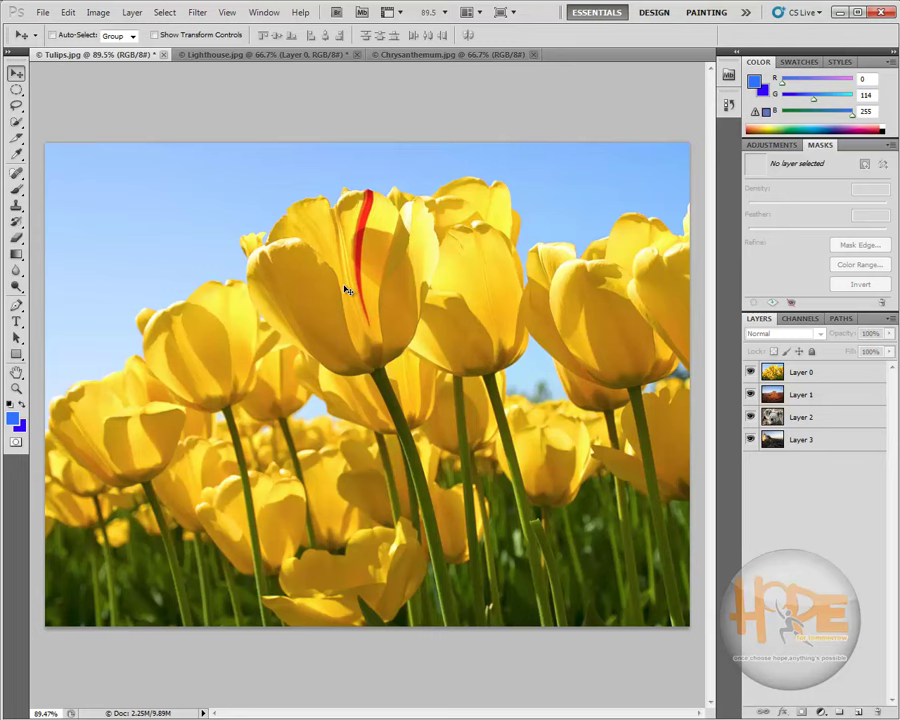
Switch to the Chrysanthemum.jpg document, whose only layer is a locked Background.
click(446, 55)
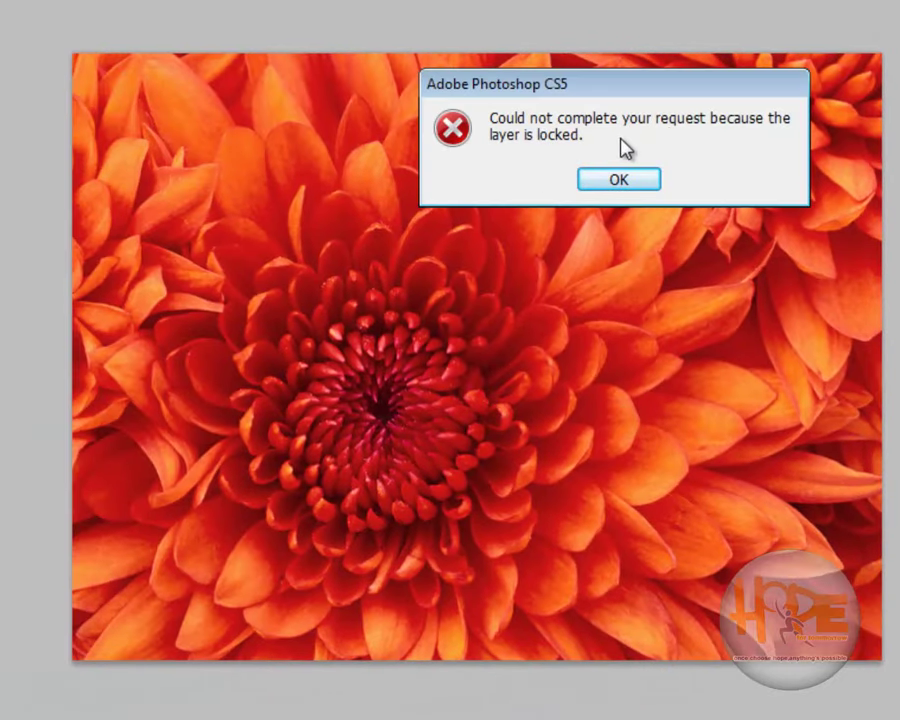
click(622, 178)
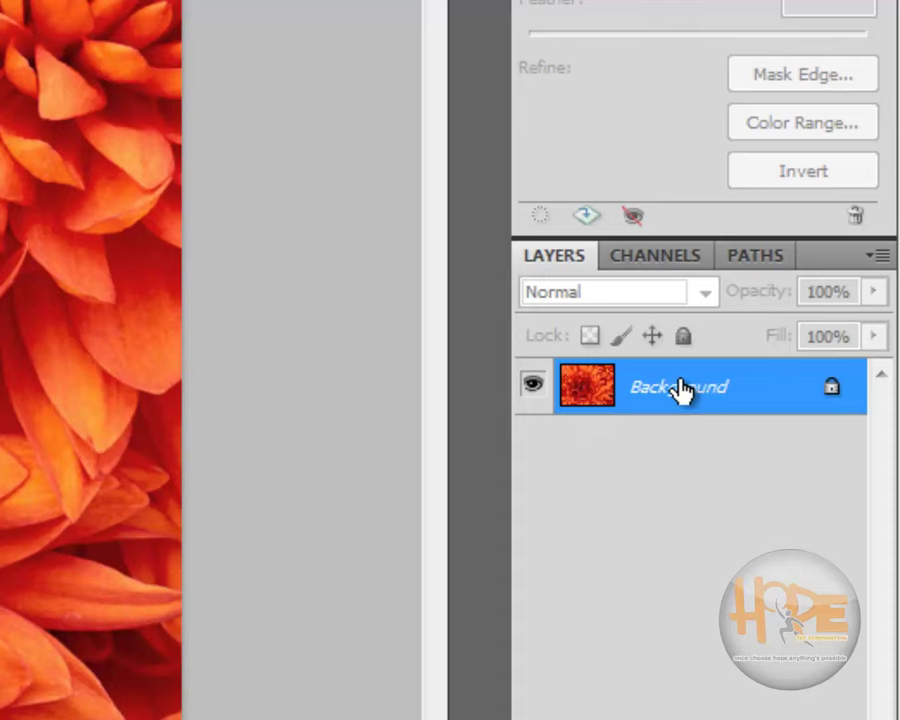
Convert the locked chrysanthemum Background into an editable Layer 0.
double_click(680, 390)
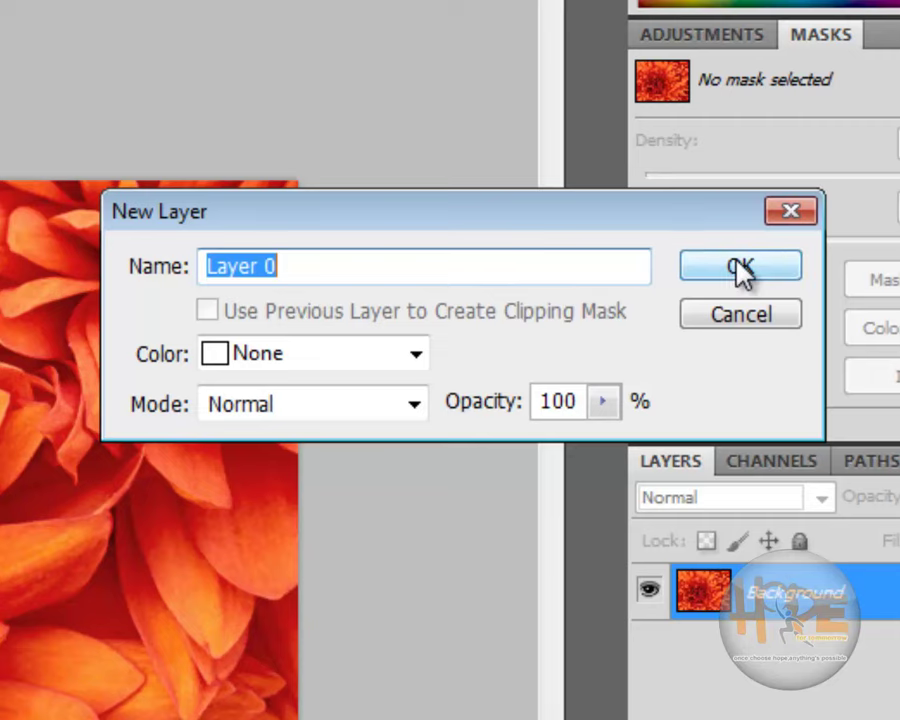
click(738, 265)
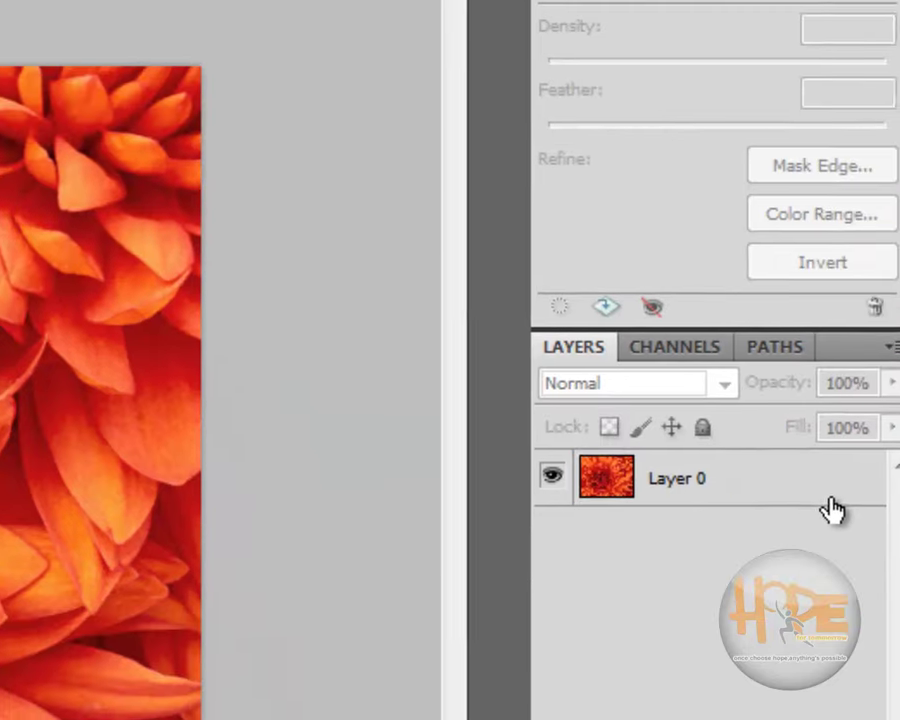
click(830, 500)
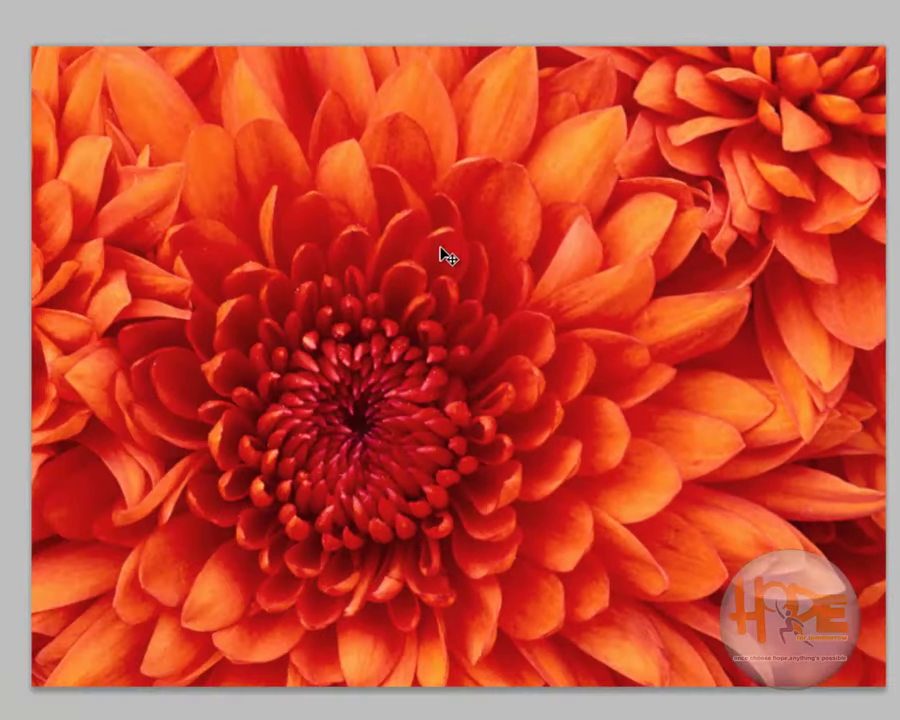
Drag Layer 0 into the Tulips document and send it beneath the other layers.
mouse_move(441, 257)
mouse_down()
mouse_move(597, 326)
mouse_move(257, 350)
mouse_move(787, 496)
mouse_move(540, 320)
mouse_move(631, 45)
mouse_up()
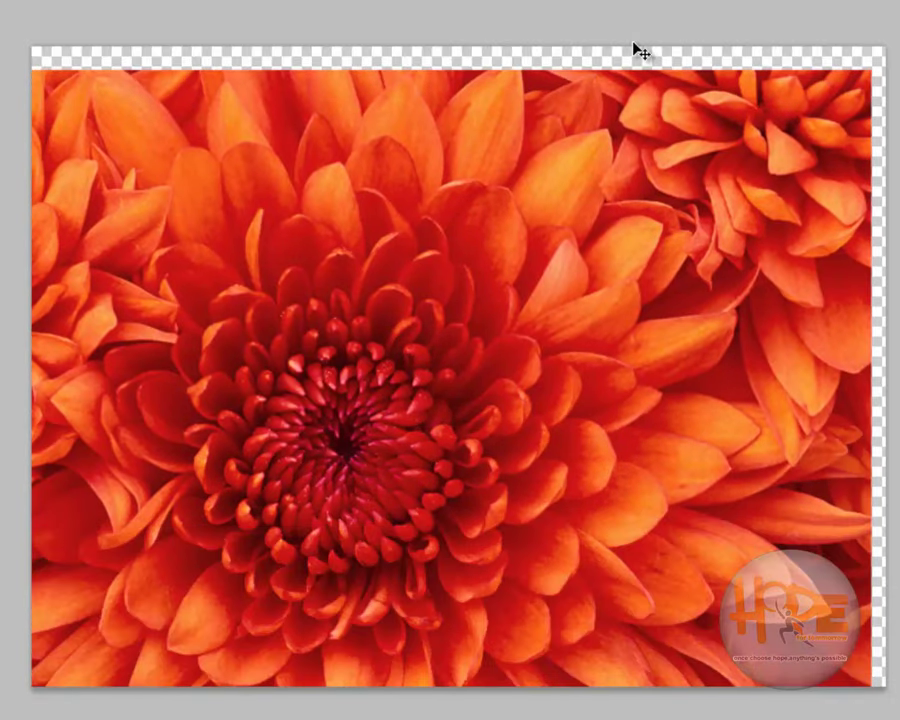
drag(639, 201, 643, 187)
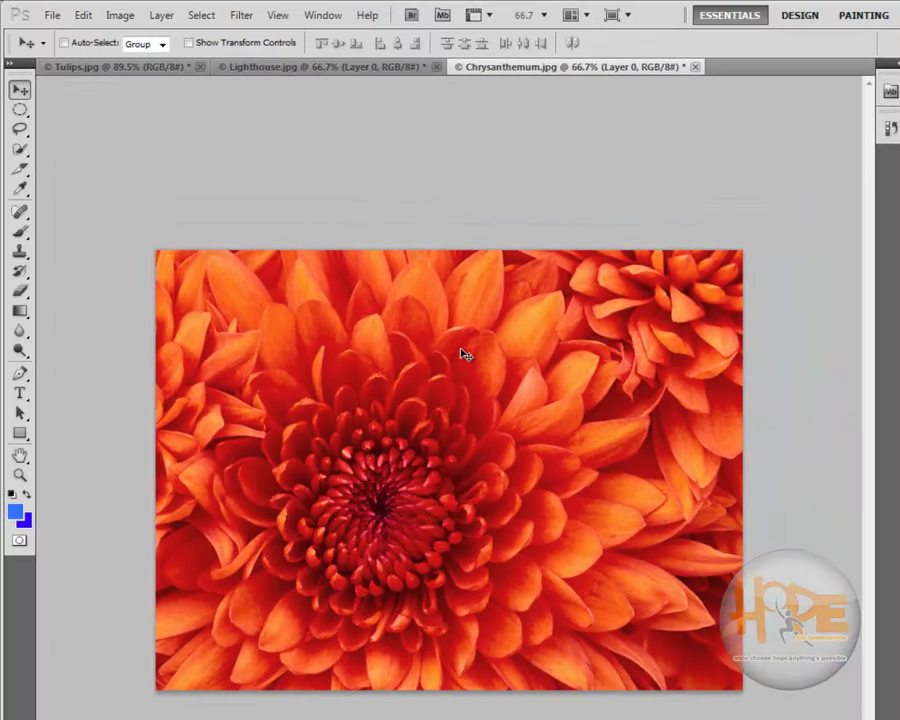
mouse_move(463, 354)
mouse_down()
mouse_move(452, 317)
mouse_move(119, 70)
mouse_move(832, 543)
mouse_move(770, 565)
mouse_up()
drag(548, 535, 541, 527)
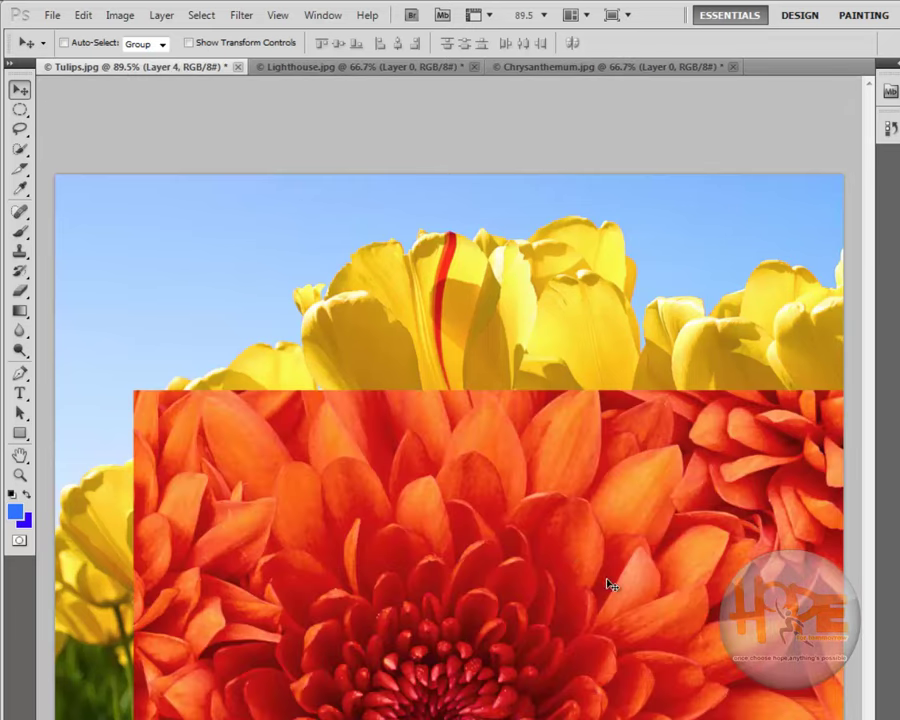
mouse_move(607, 583)
mouse_down()
mouse_move(553, 535)
mouse_move(500, 456)
mouse_move(532, 426)
mouse_move(520, 416)
mouse_move(522, 341)
mouse_up()
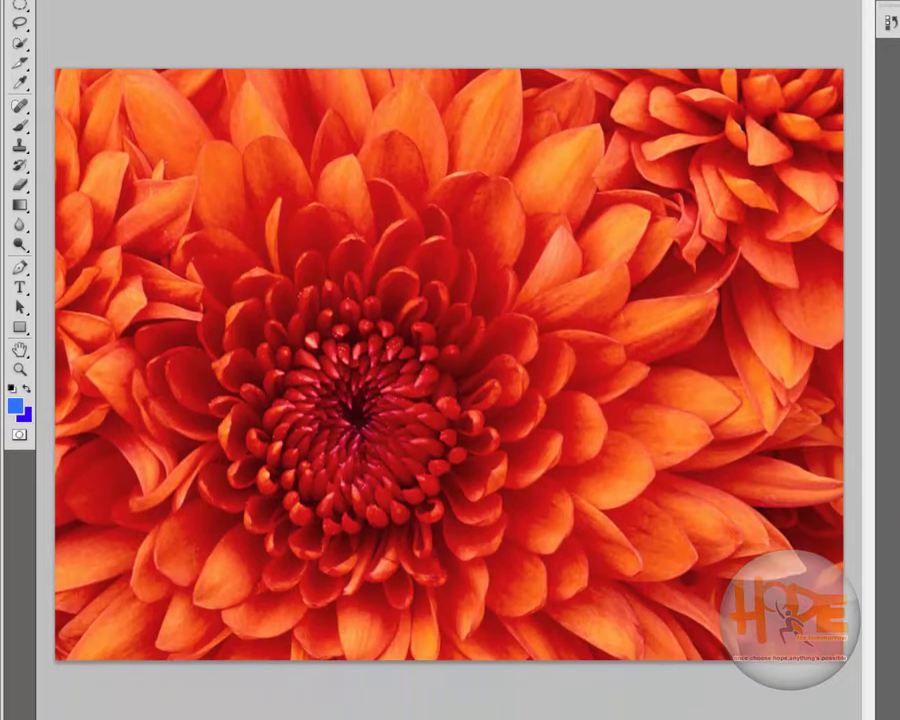
key(ctrl+alt+g)
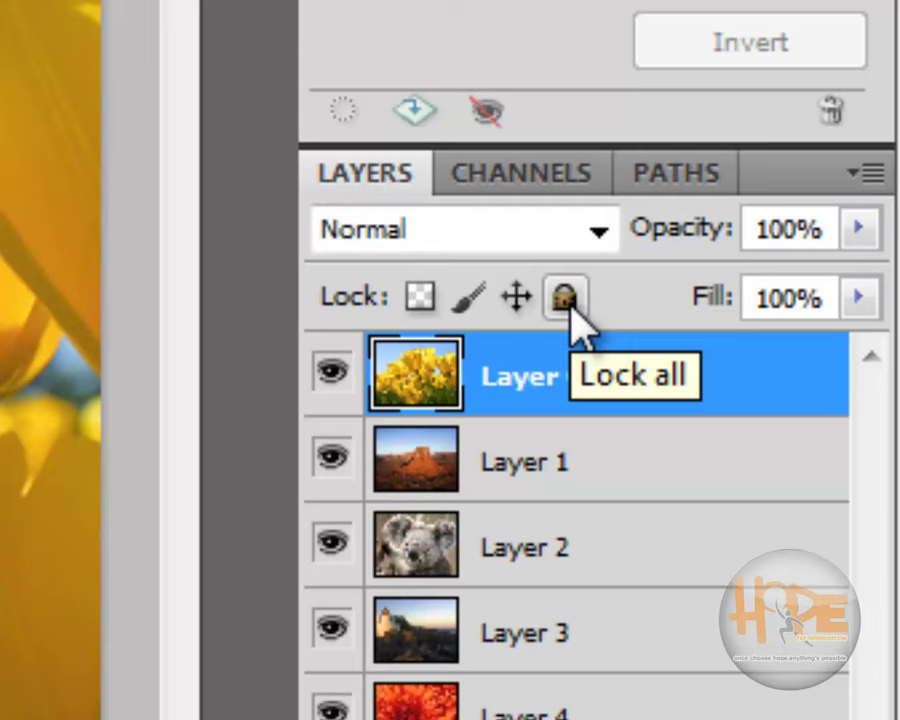
Apply Lock all to tulip Layer 0 and dismiss the 'no layers selected' warning.
click(568, 302)
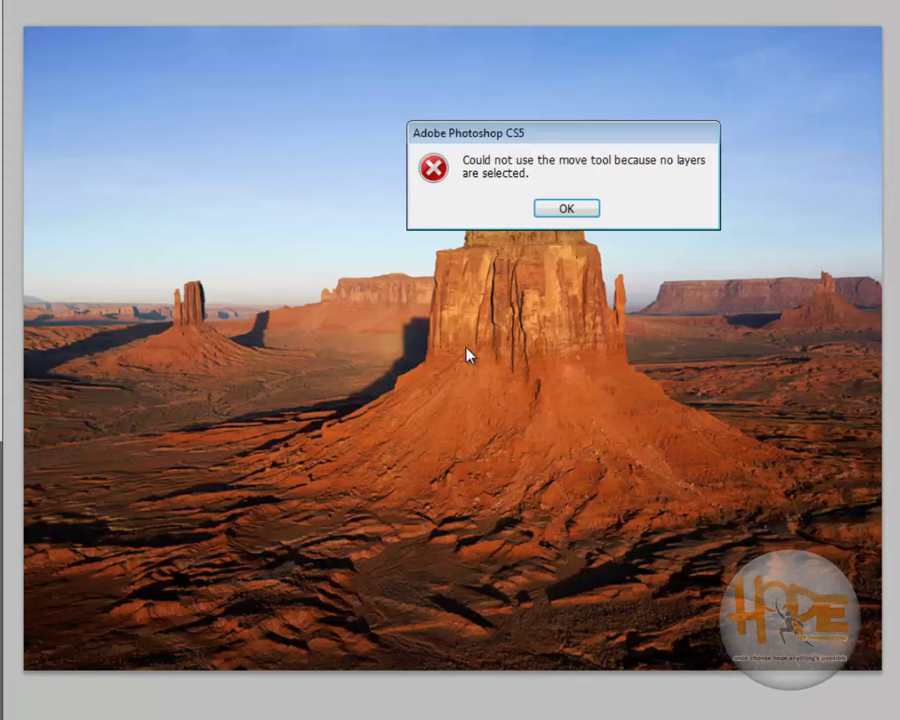
click(568, 210)
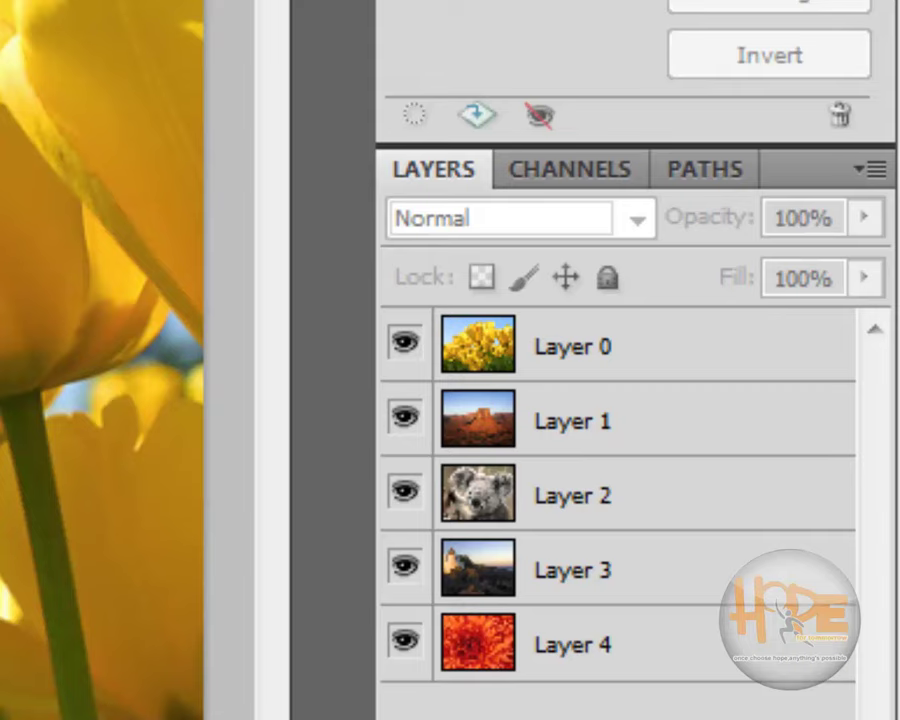
Move desert Layer 1 above Layer 0 and copy its image.
click(564, 423)
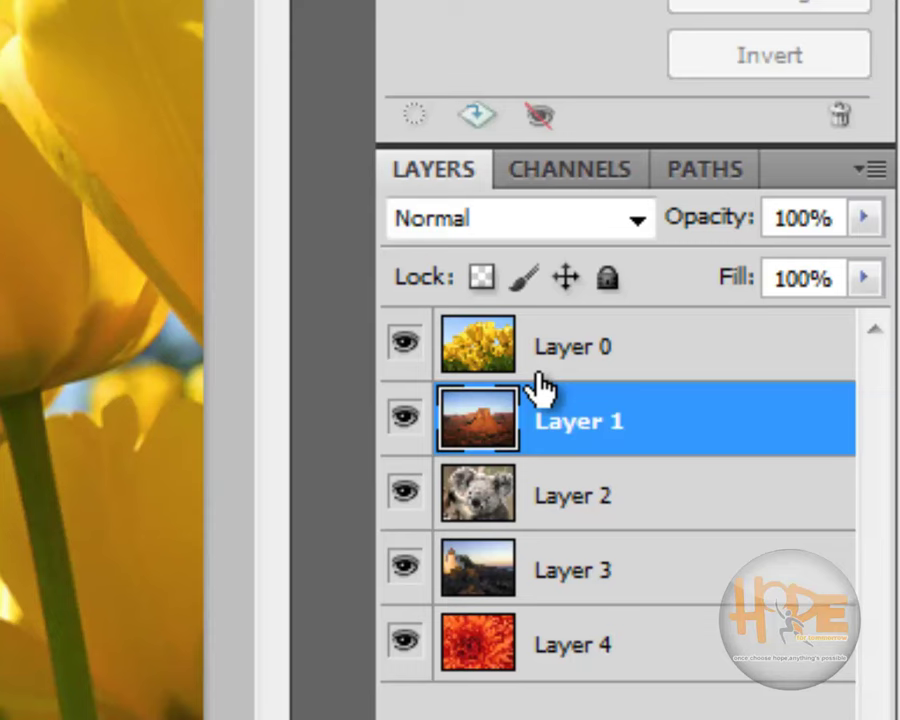
drag(545, 423, 609, 343)
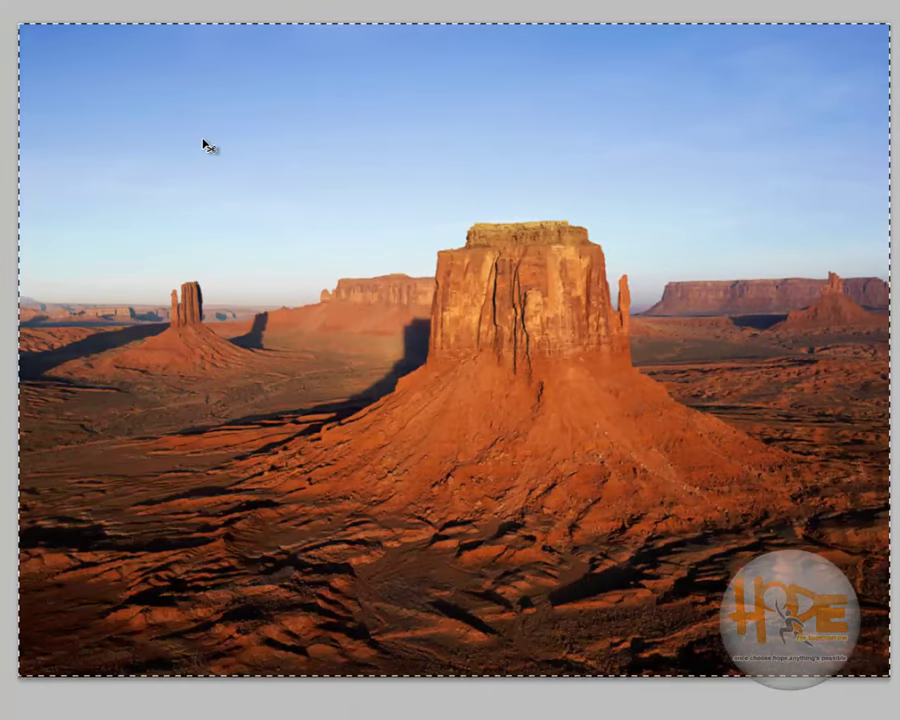
key(alt+e)
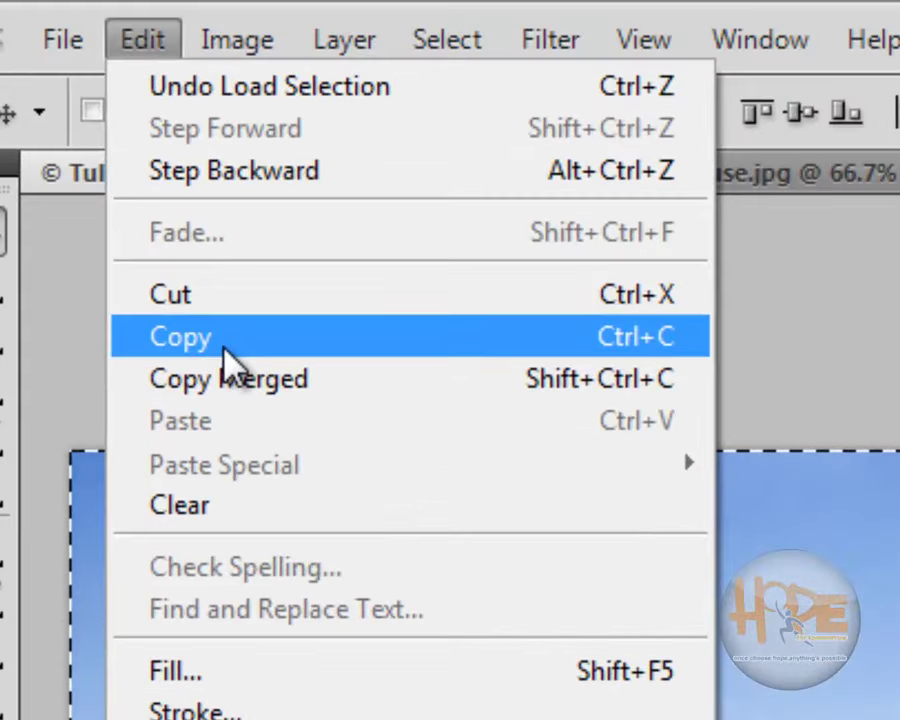
click(228, 360)
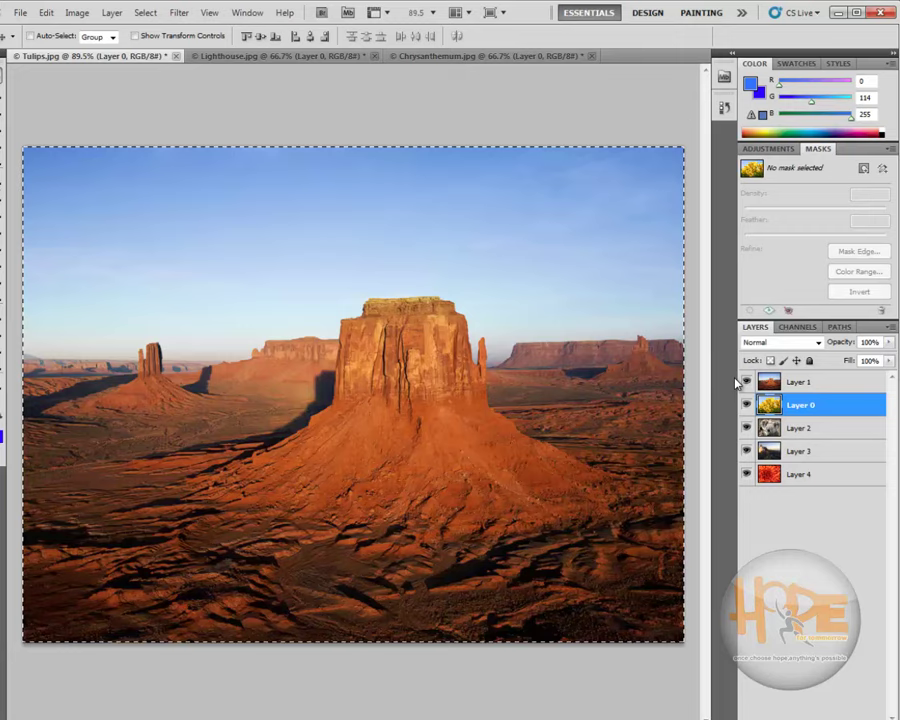
Paste the desert as a new layer, undo the copy, and show Layer 1 again.
click(746, 382)
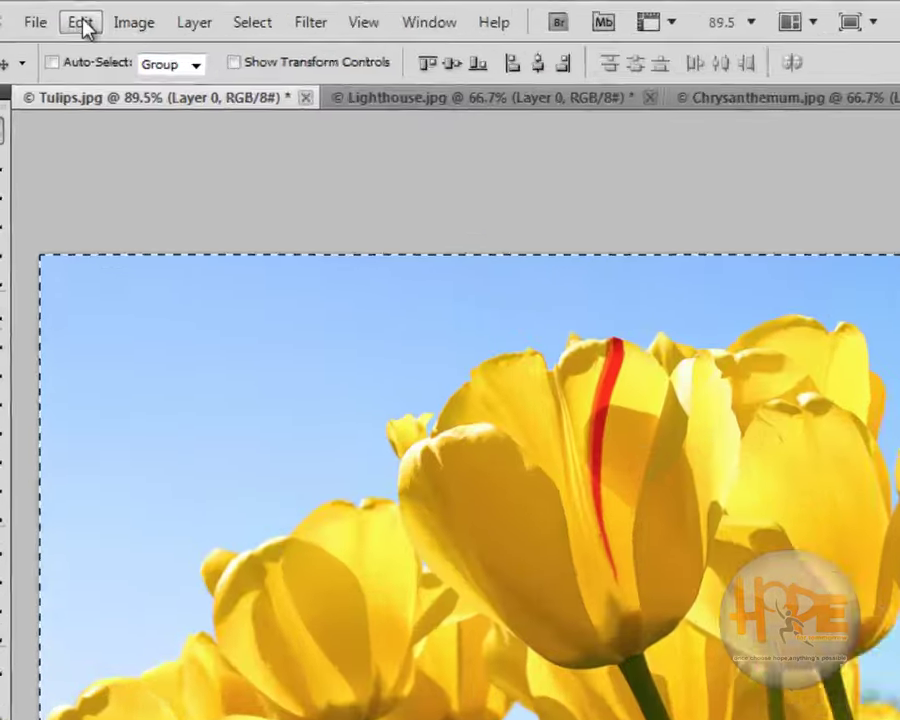
click(47, 14)
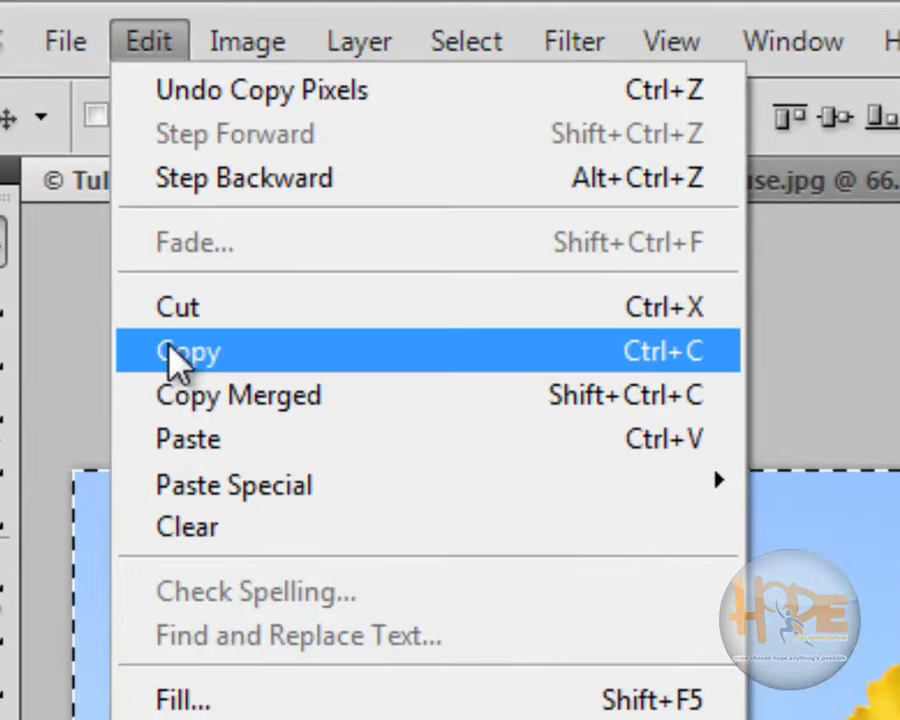
click(178, 389)
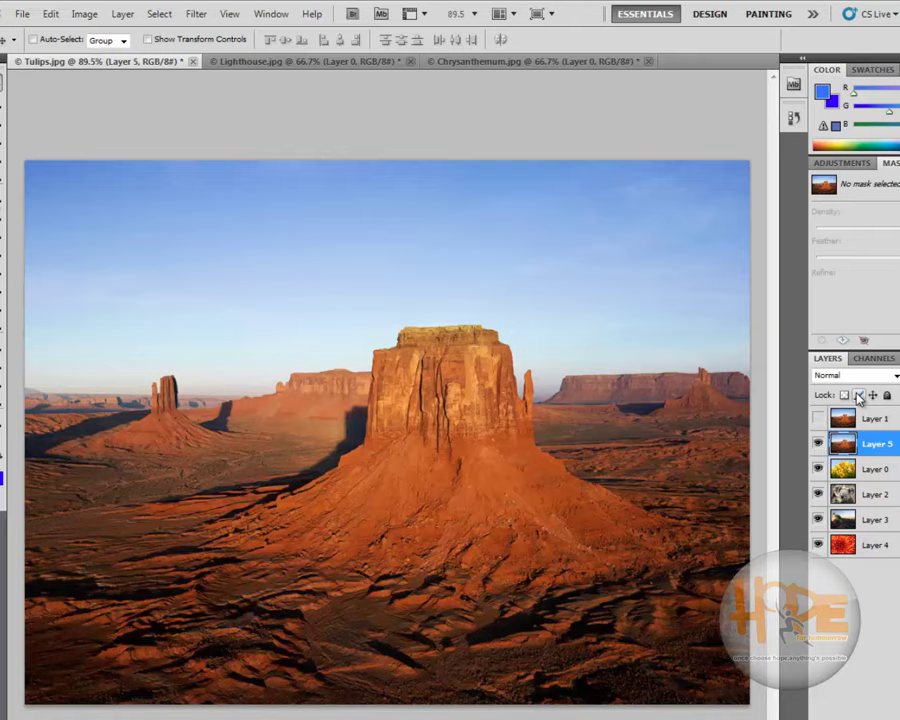
key(ctrl+z)
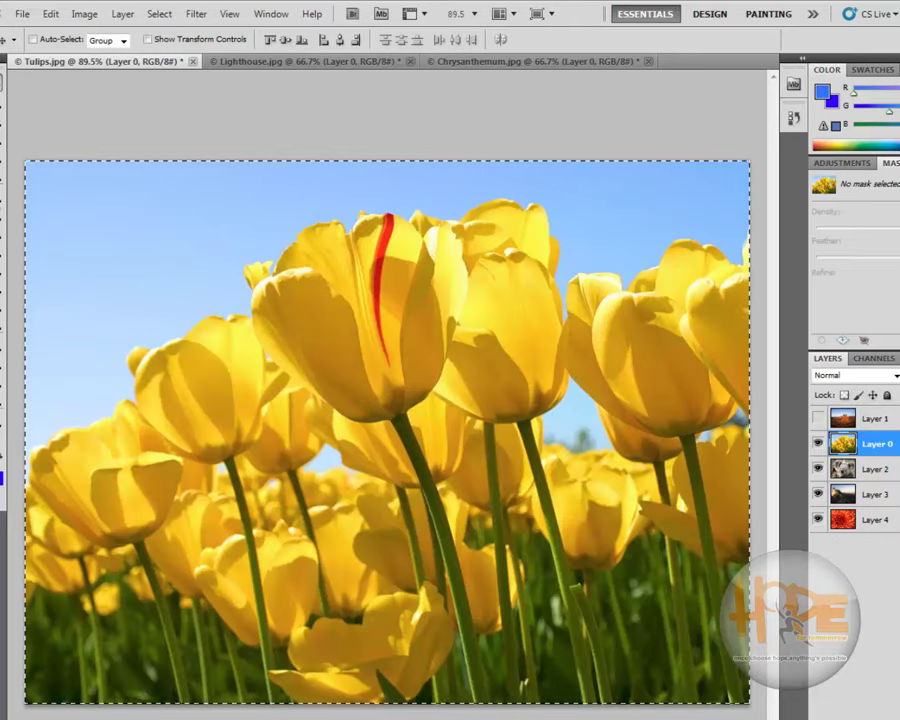
key(ctrl+z)
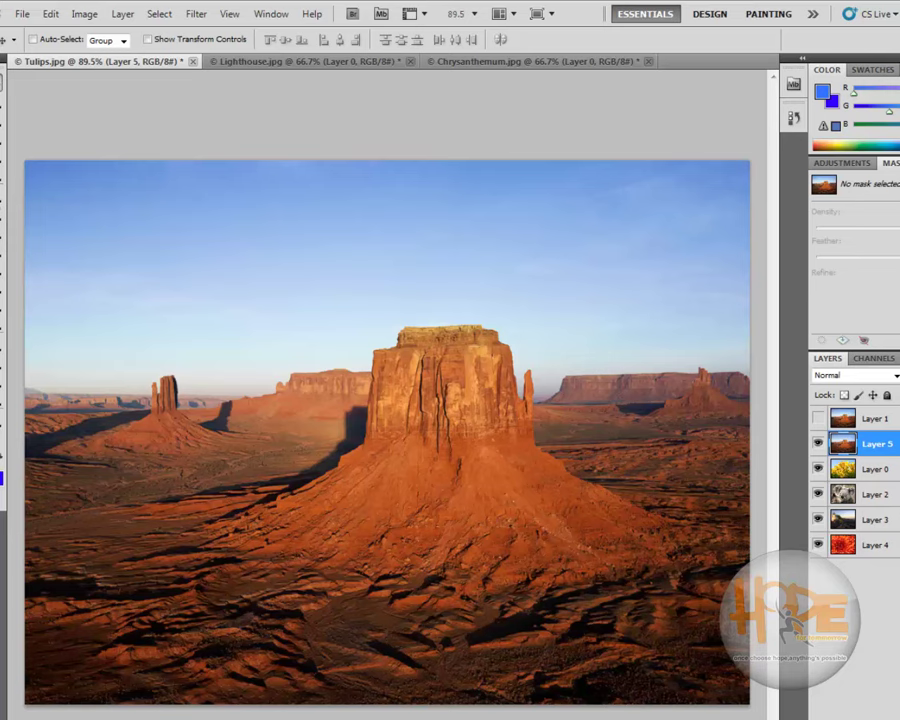
key(ctrl+alt+z)
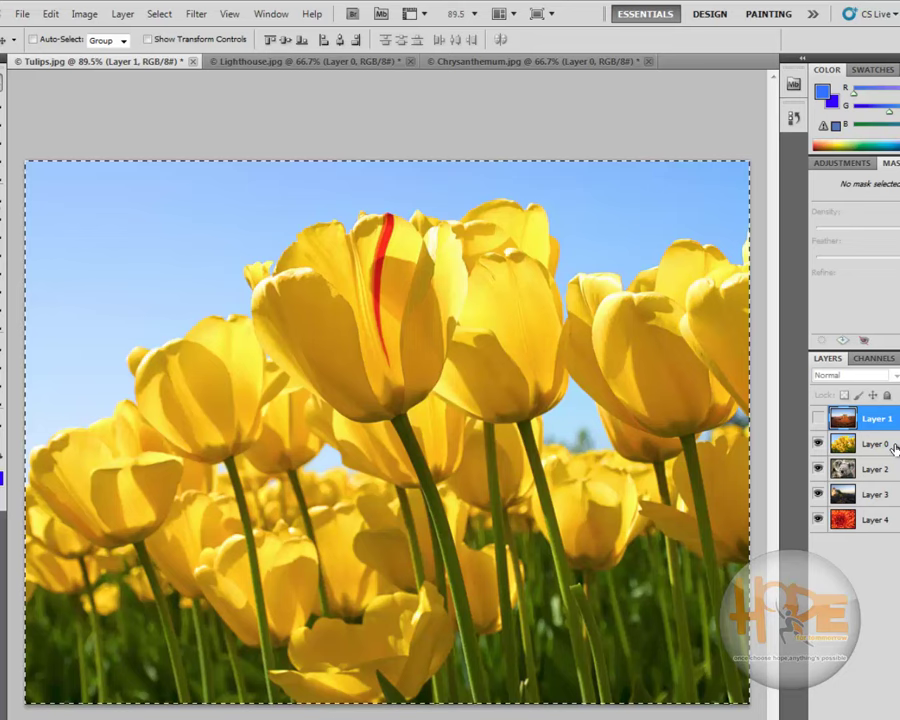
click(818, 418)
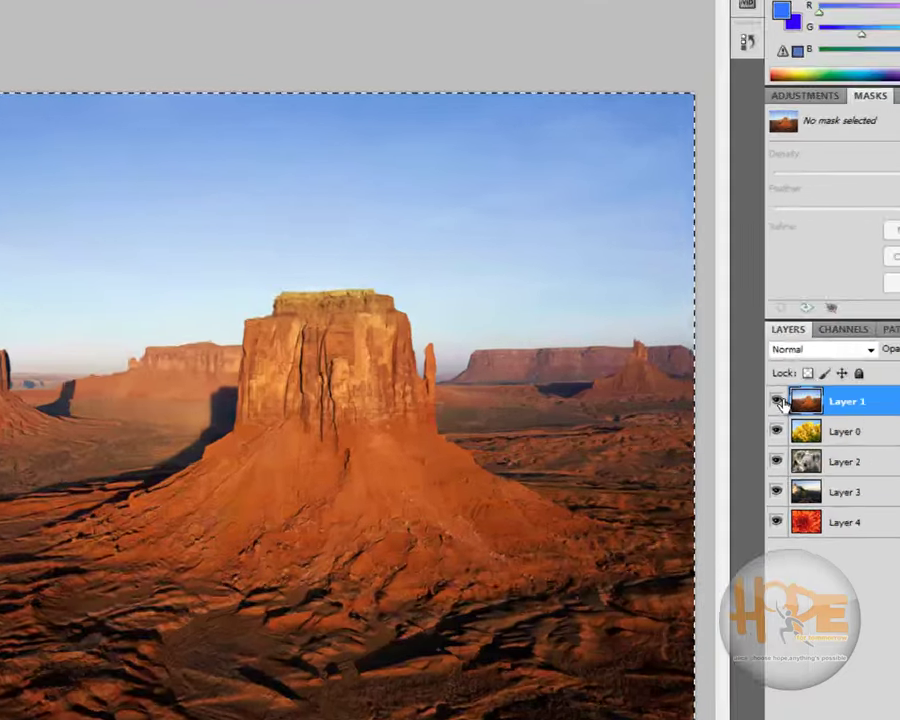
Select Layer 1 and Layer 0 together and merge them into one layer.
click(820, 620)
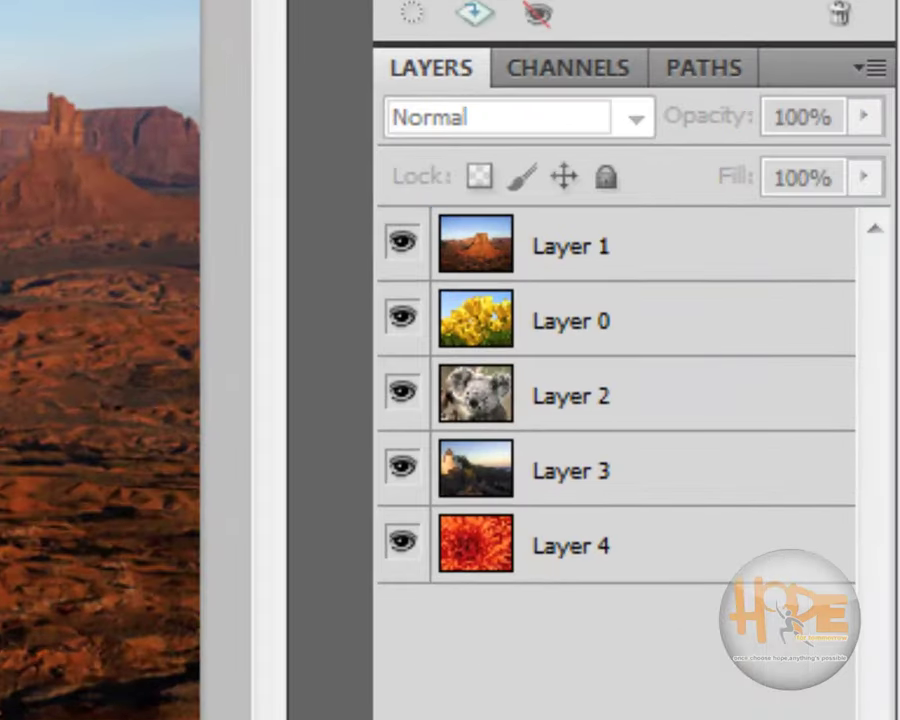
click(557, 262)
shift+click(580, 330)
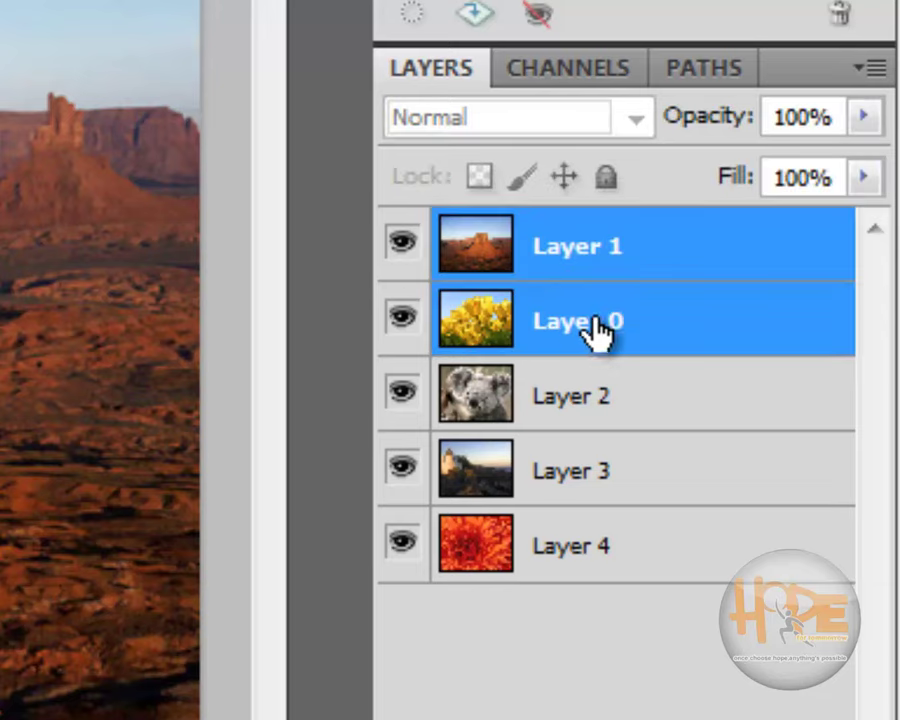
right_click(693, 266)
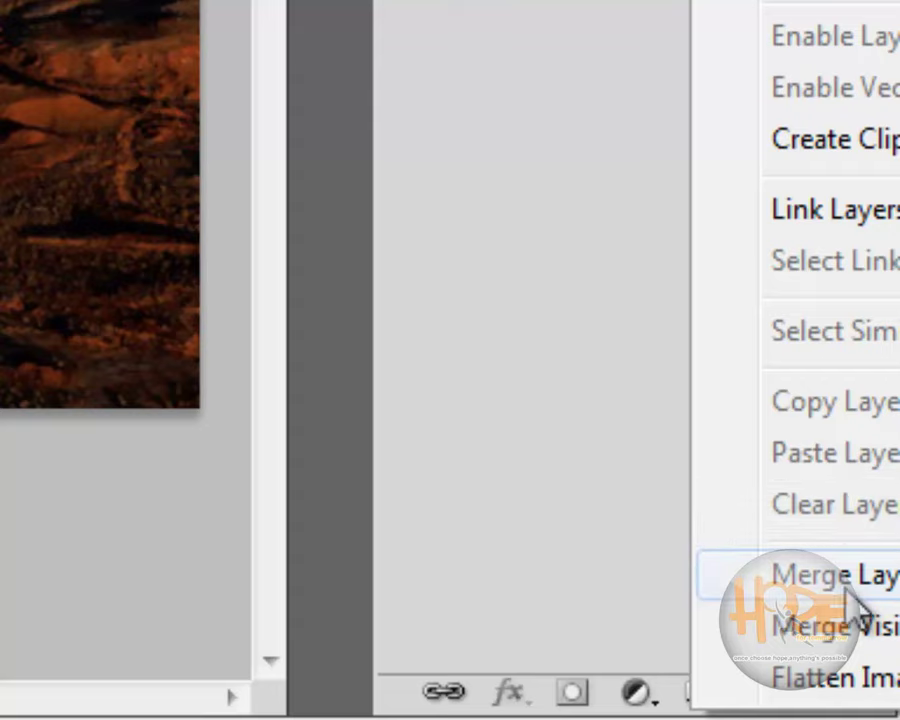
click(848, 585)
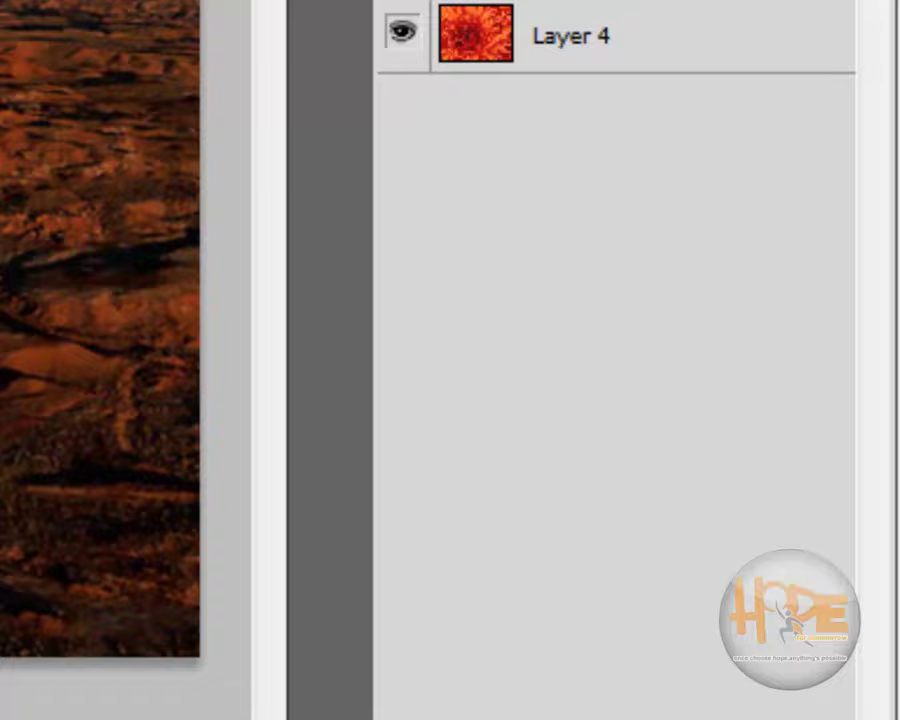
Toggle merged Layer 1's visibility to compare, leaving the desert showing.
click(402, 243)
click(402, 243)
click(402, 243)
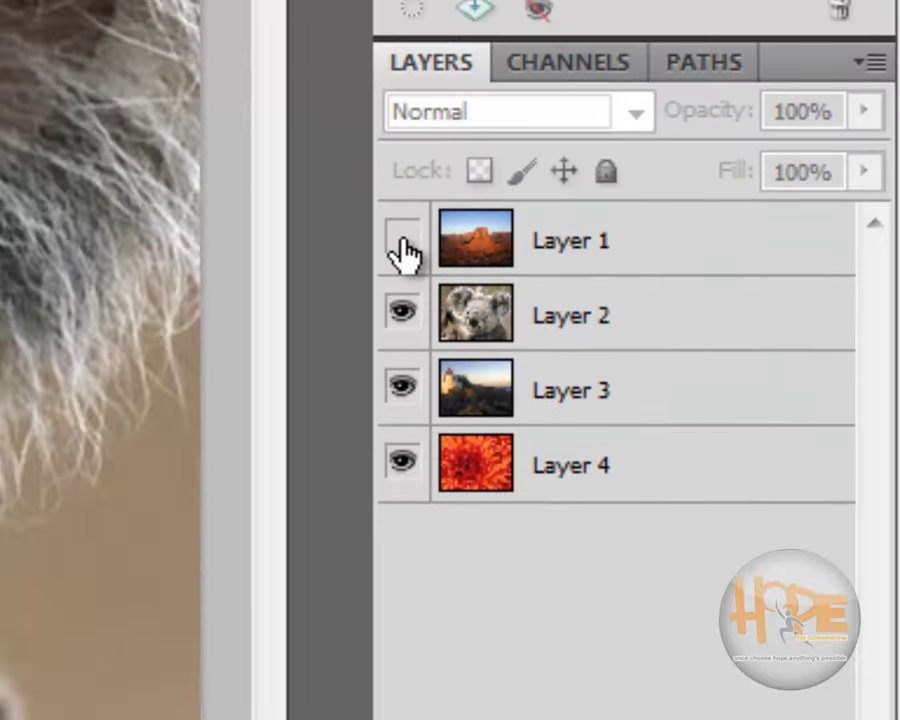
double_click(402, 245)
click(402, 245)
double_click(402, 245)
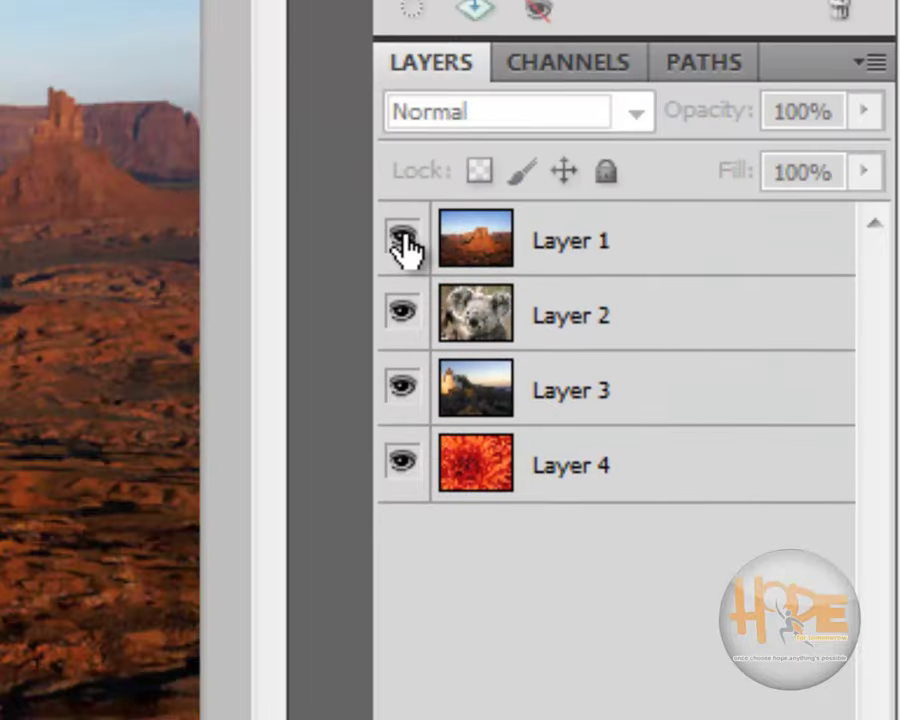
Merge Layer 1 down into Layer 2, then toggle Layers 2 and 3 to check.
right_click(612, 245)
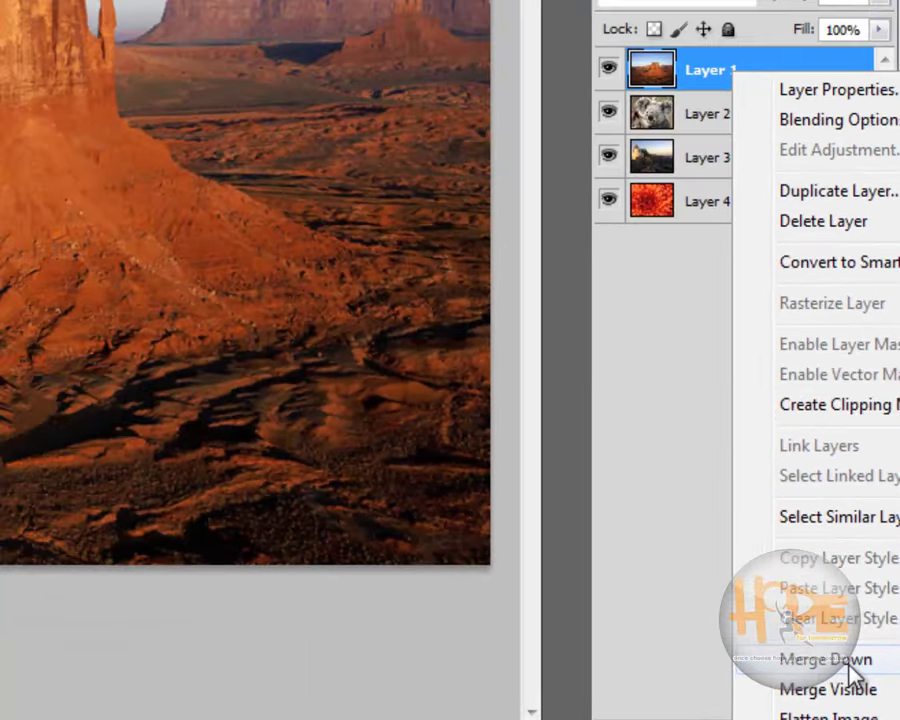
click(840, 655)
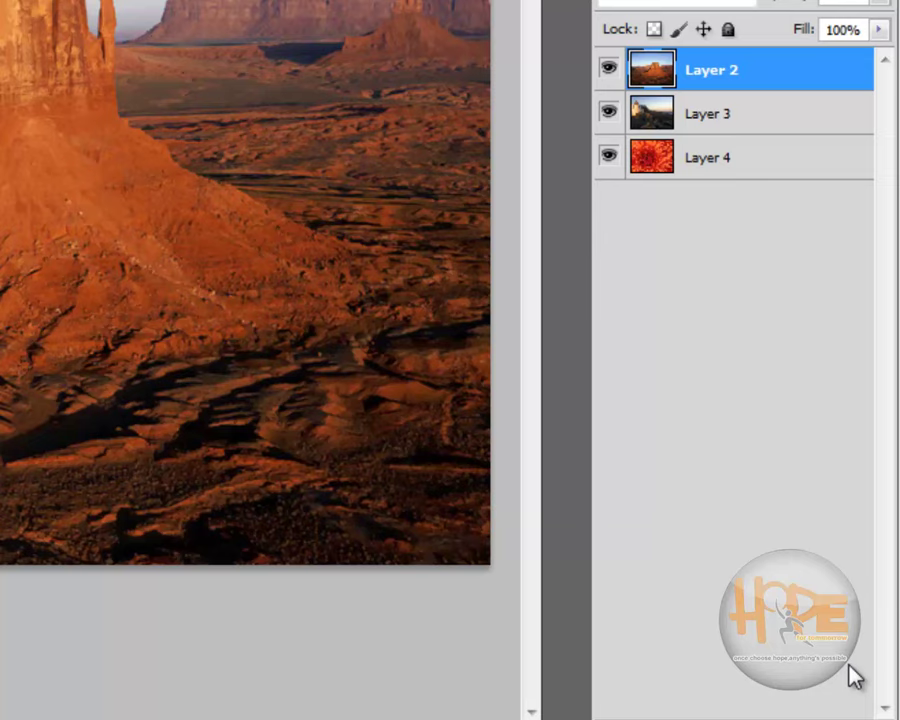
click(680, 82)
click(759, 289)
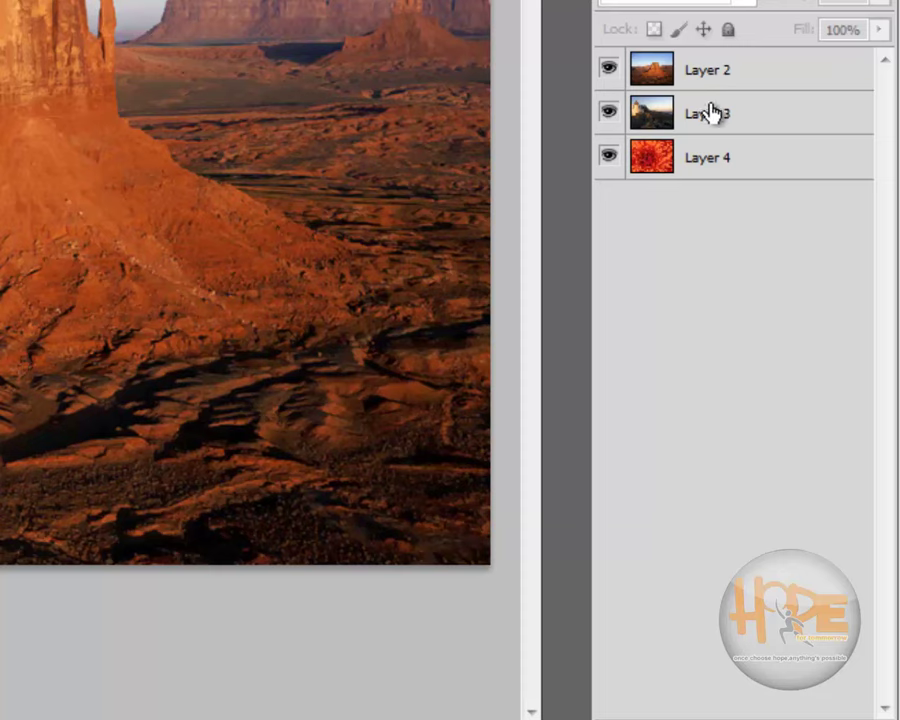
click(608, 70)
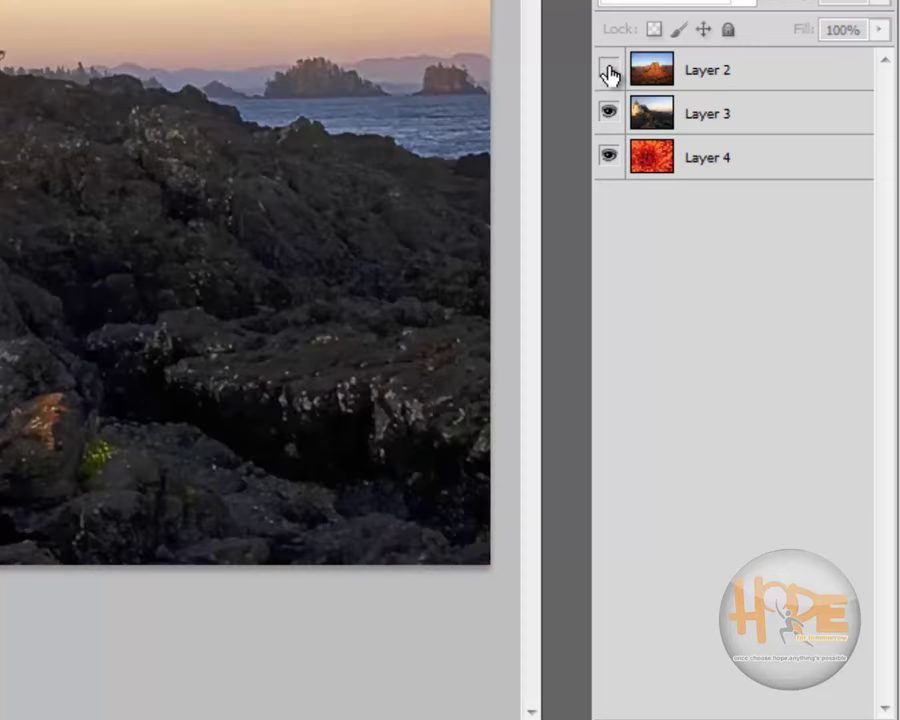
click(608, 70)
click(608, 113)
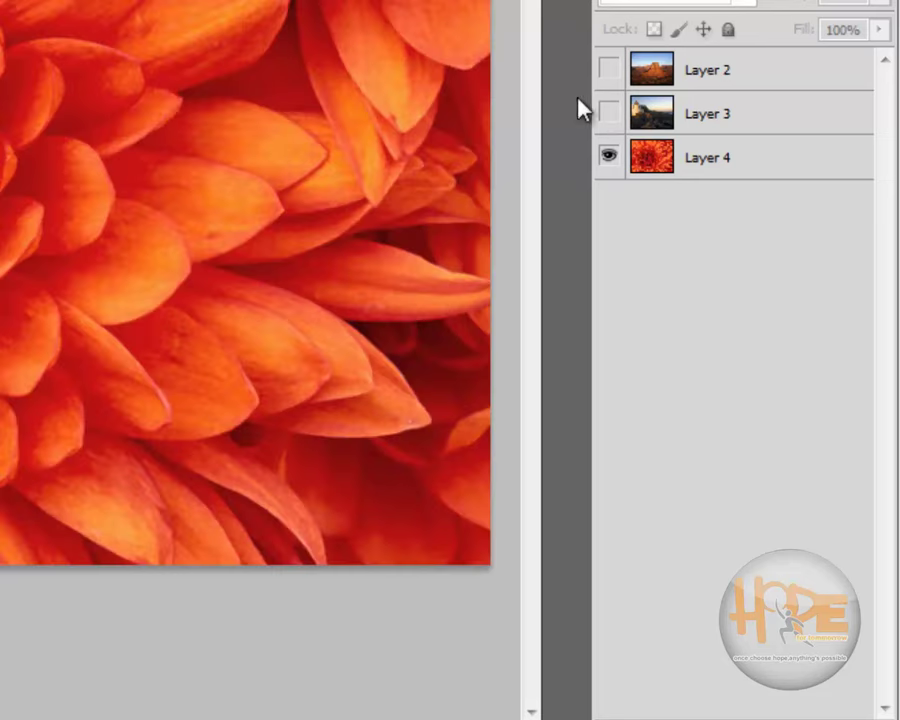
click(608, 113)
click(608, 70)
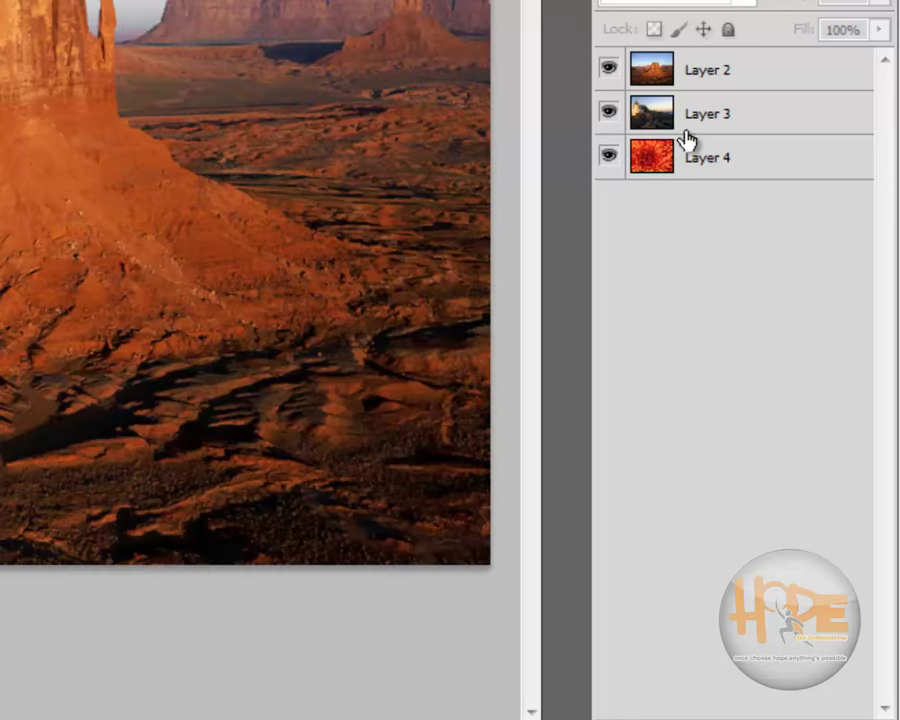
Merge Layer 2 down into Layer 3 and toggle its visibility, ending with the desert shown.
right_click(720, 70)
click(808, 655)
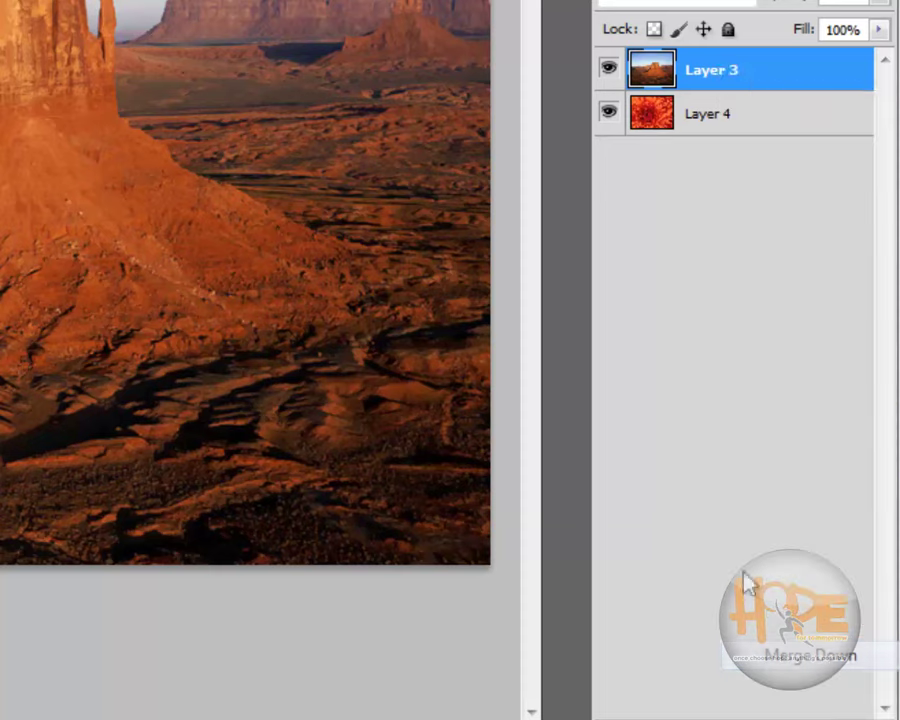
click(608, 70)
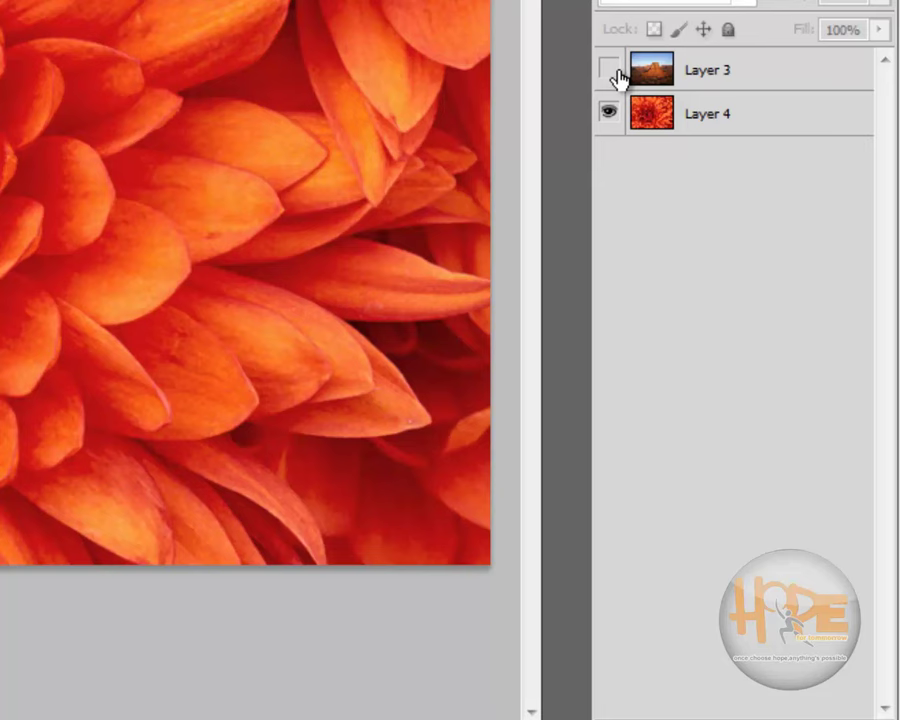
click(608, 70)
click(608, 70)
click(609, 70)
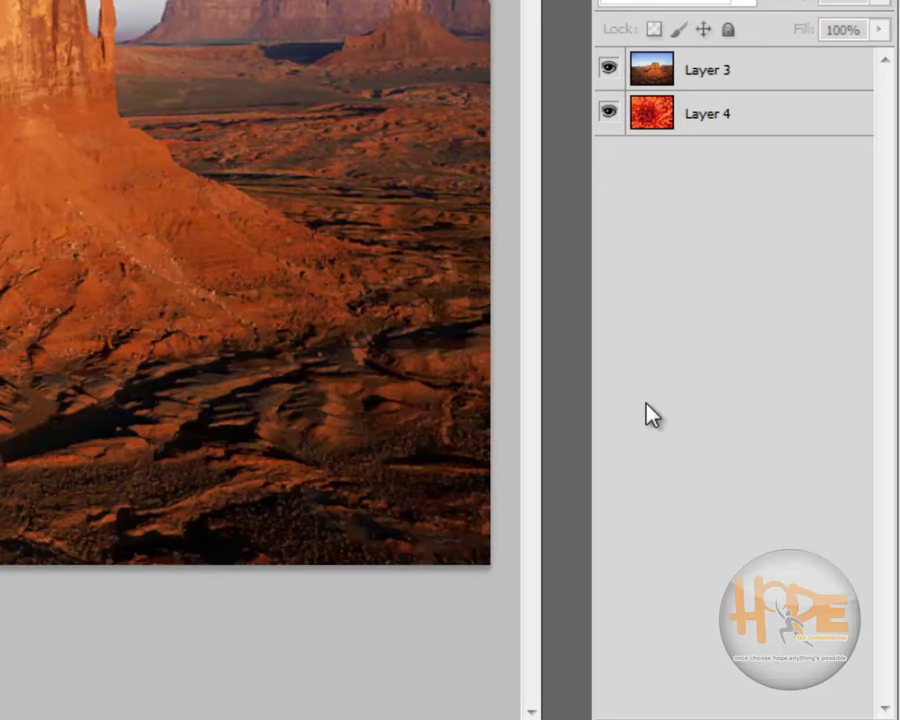